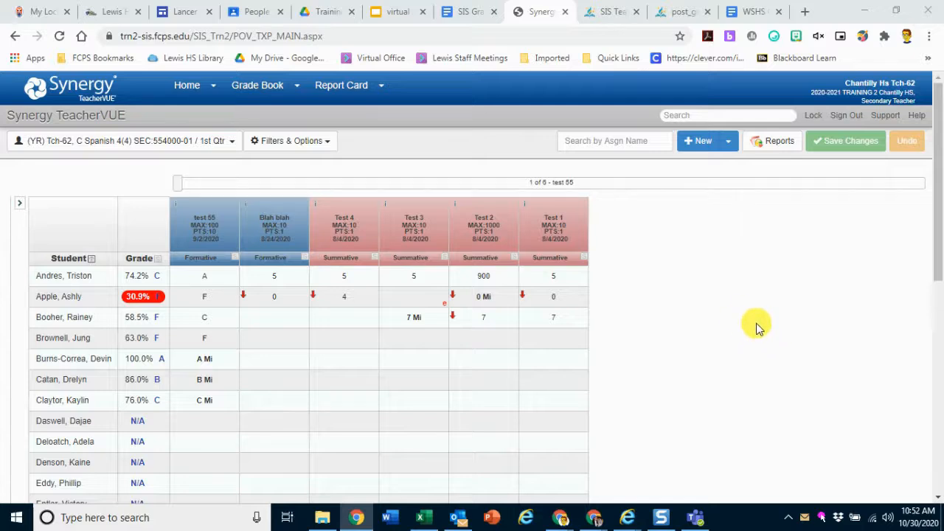
{"action": "scroll", "coordinate": [758, 328], "scroll_direction": "down", "scroll_amount": 1}
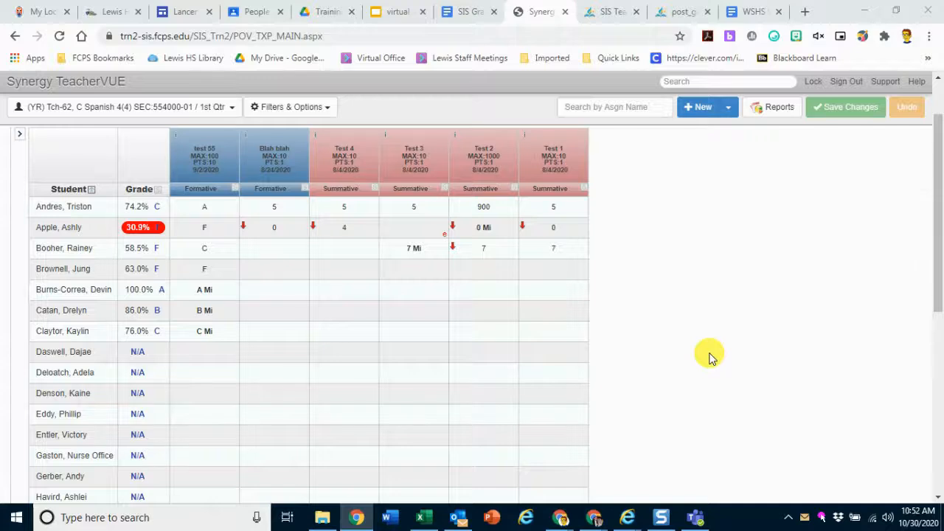
{"action": "scroll", "coordinate": [708, 347], "scroll_direction": "up", "scroll_amount": 2}
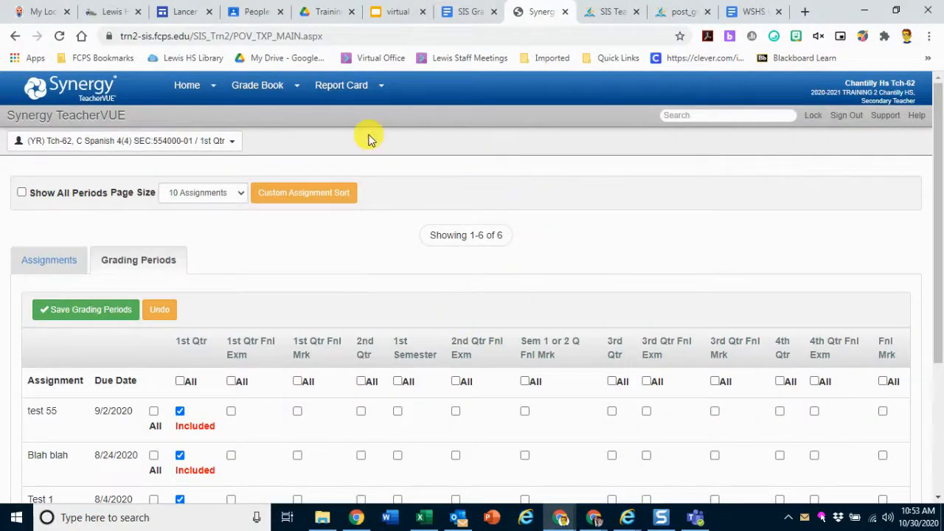
Open the Grade Book Setup and check the assignment type weighting for the Spanish 4 class.
{"action": "left_click", "coordinate": [255, 85]}
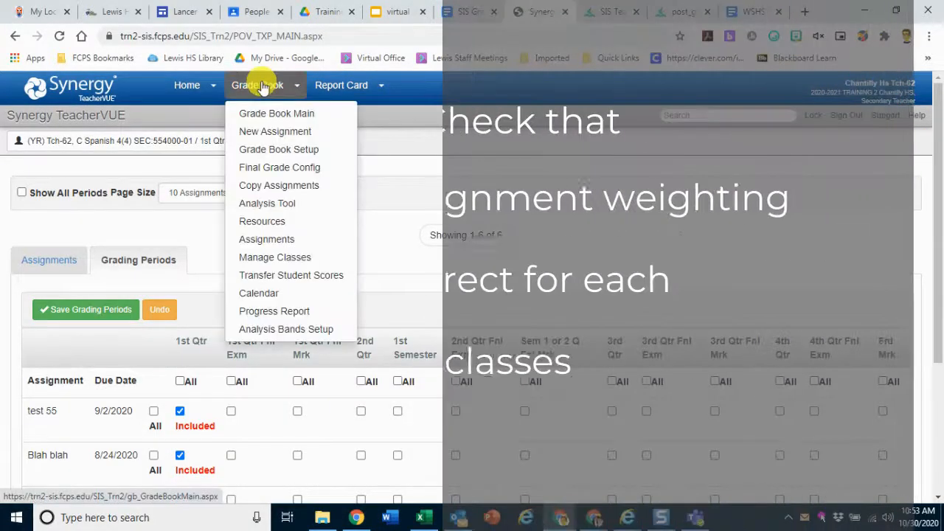
{"action": "left_click", "coordinate": [277, 151]}
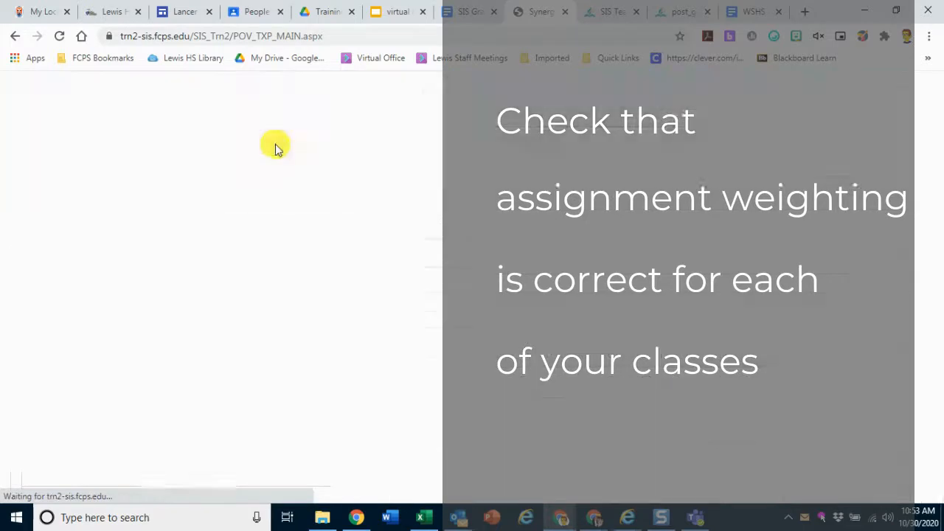
{"action": "scroll", "coordinate": [656, 213], "scroll_direction": "down", "scroll_amount": 1}
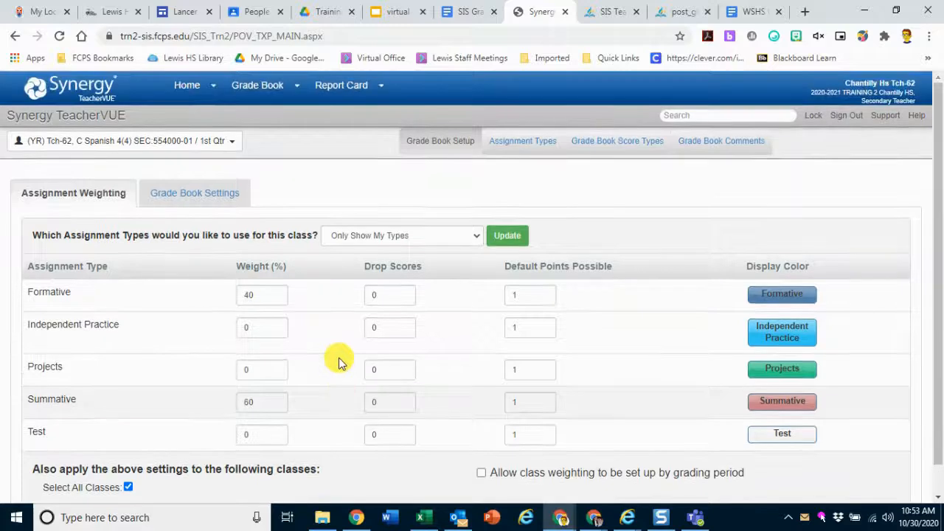
{"action": "scroll", "coordinate": [337, 359], "scroll_direction": "up", "scroll_amount": 1}
Return to the main grade book and open the Report Card student list for the Spanish 4 class.
{"action": "mouse_move", "coordinate": [251, 85]}
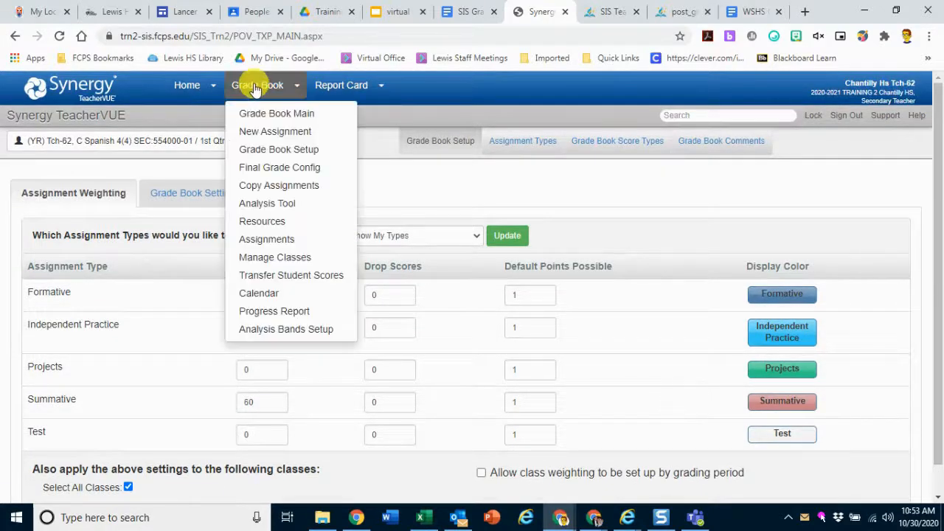
{"action": "left_click", "coordinate": [265, 115]}
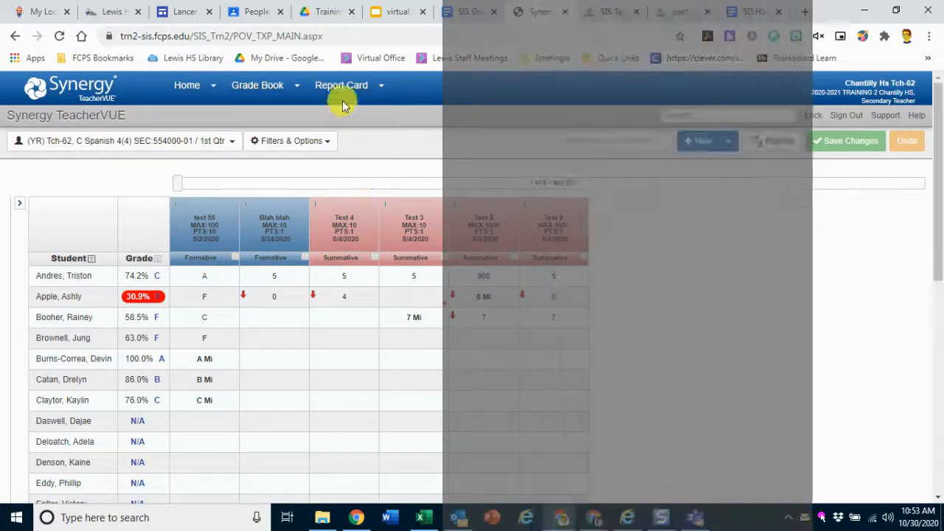
{"action": "left_click", "coordinate": [339, 90]}
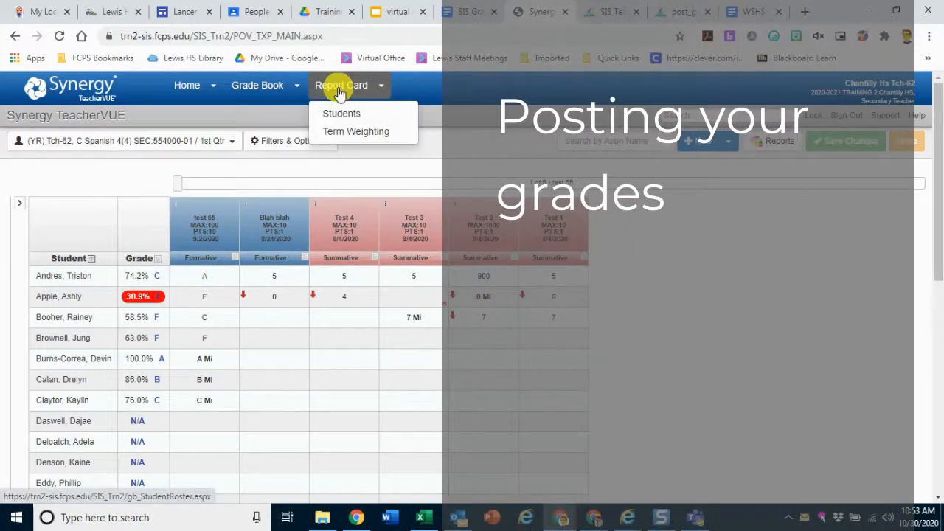
{"action": "left_click", "coordinate": [336, 114]}
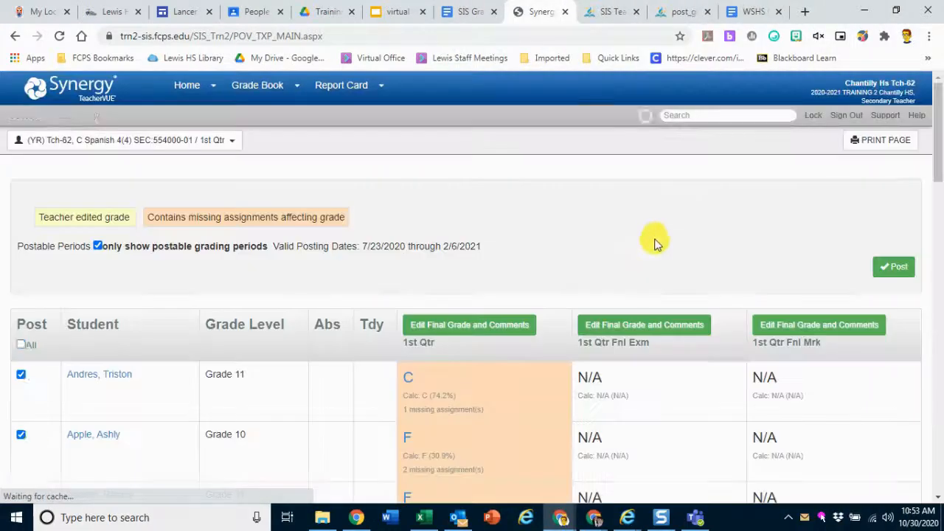
Examine the students' 1st Qtr grades and the highlighted missing assignments in the report card grade summary.
{"action": "scroll", "coordinate": [636, 222], "scroll_direction": "down", "scroll_amount": 1}
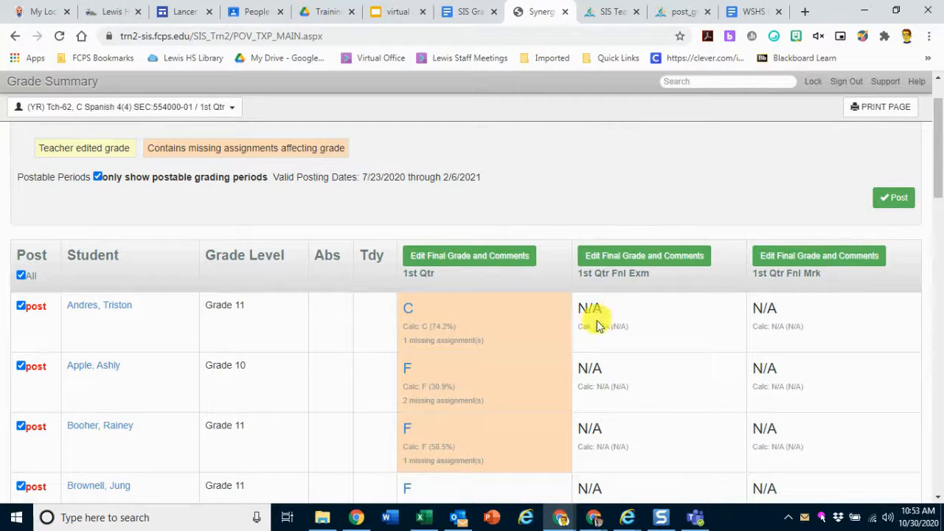
{"action": "scroll", "coordinate": [553, 307], "scroll_direction": "down", "scroll_amount": 1}
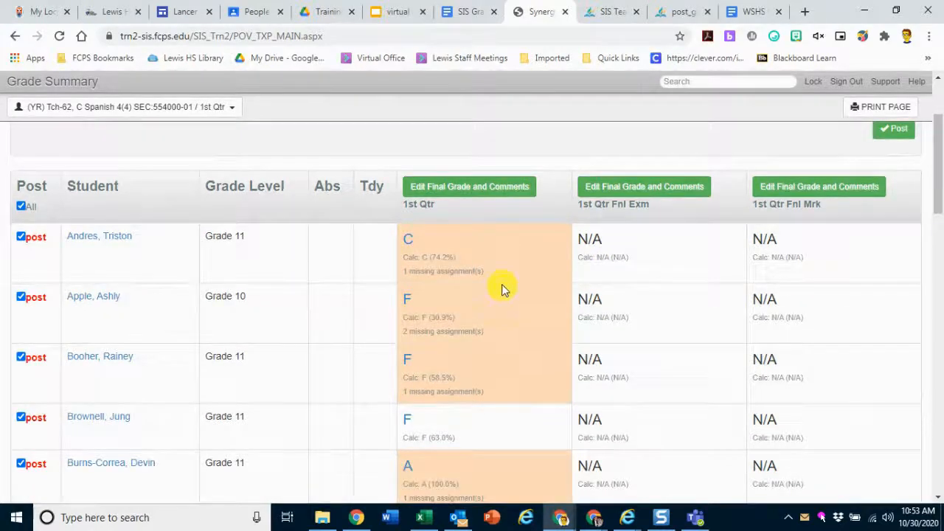
{"action": "scroll", "coordinate": [502, 289], "scroll_direction": "down", "scroll_amount": 2}
{"action": "scroll", "coordinate": [520, 310], "scroll_direction": "up", "scroll_amount": 2}
{"action": "scroll", "coordinate": [509, 354], "scroll_direction": "down", "scroll_amount": 1}
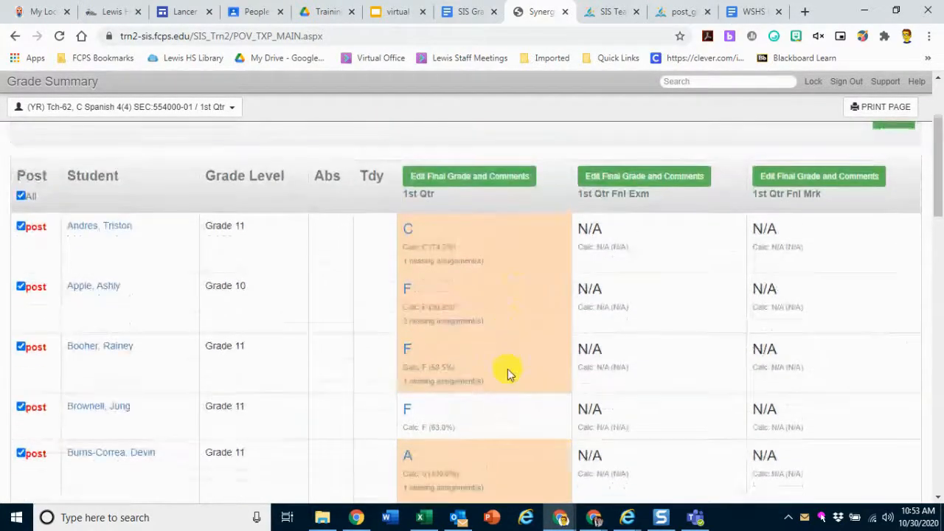
{"action": "scroll", "coordinate": [508, 373], "scroll_direction": "down", "scroll_amount": 3}
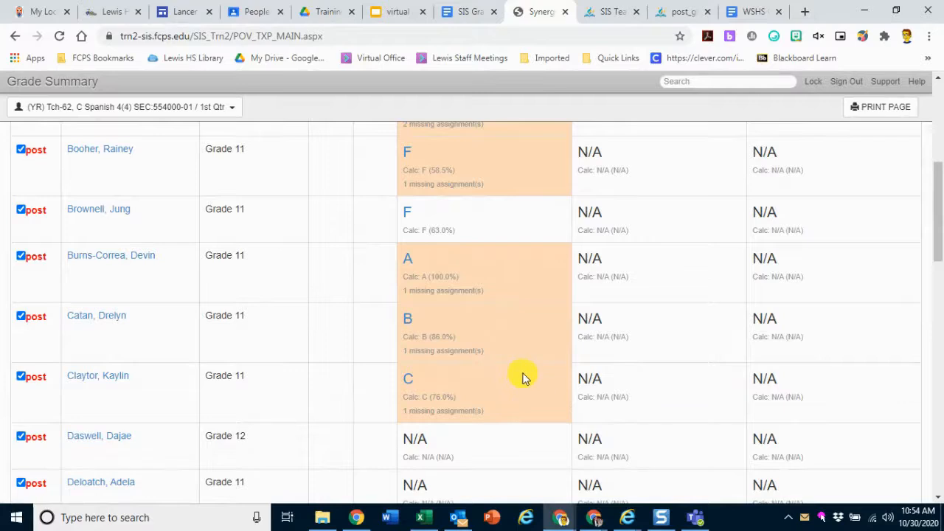
{"action": "scroll", "coordinate": [522, 373], "scroll_direction": "up", "scroll_amount": 3}
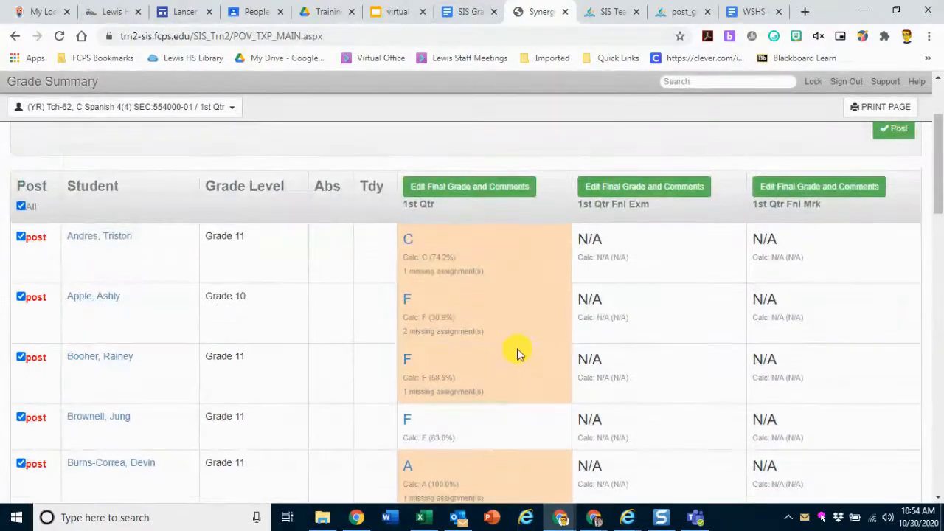
{"action": "scroll", "coordinate": [491, 291], "scroll_direction": "down", "scroll_amount": 3}
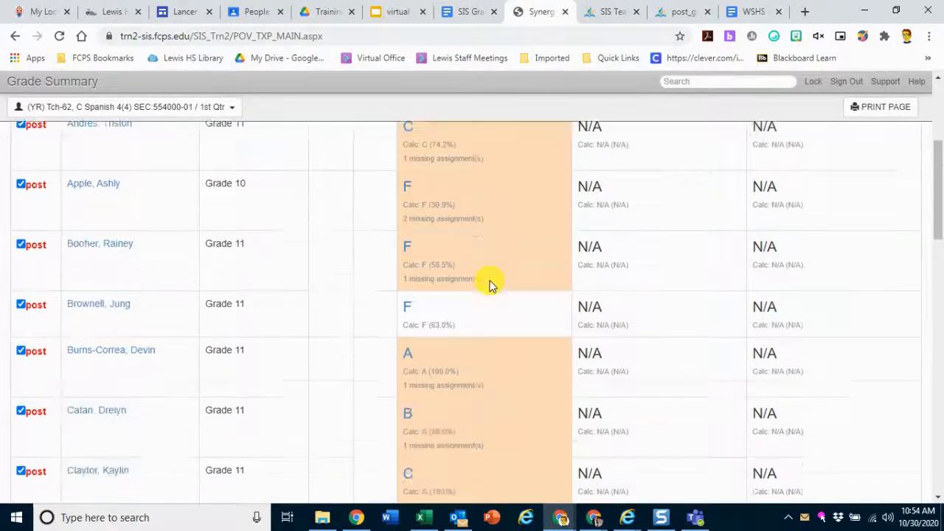
{"action": "scroll", "coordinate": [500, 328], "scroll_direction": "up", "scroll_amount": 3}
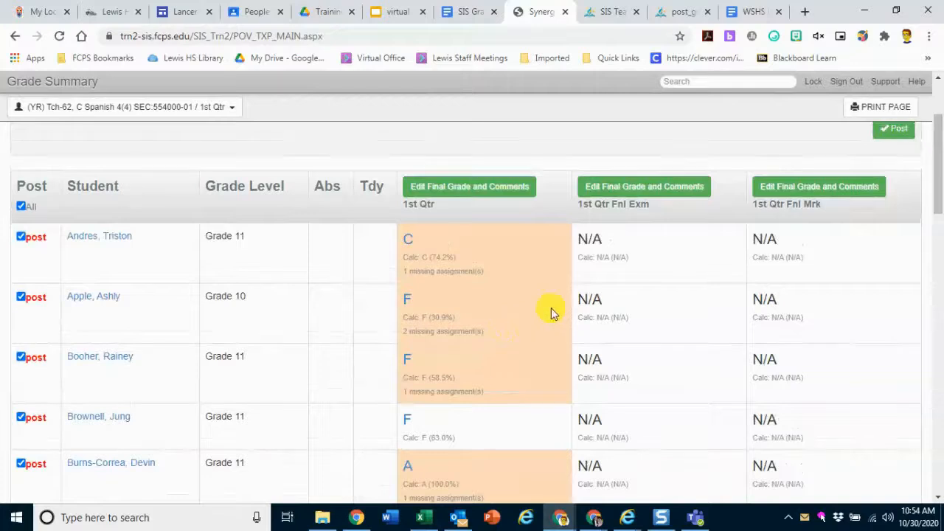
Open the final grade and comment editor for 1st Qtr and view the final grade choices for the first student.
{"action": "left_click", "coordinate": [498, 189]}
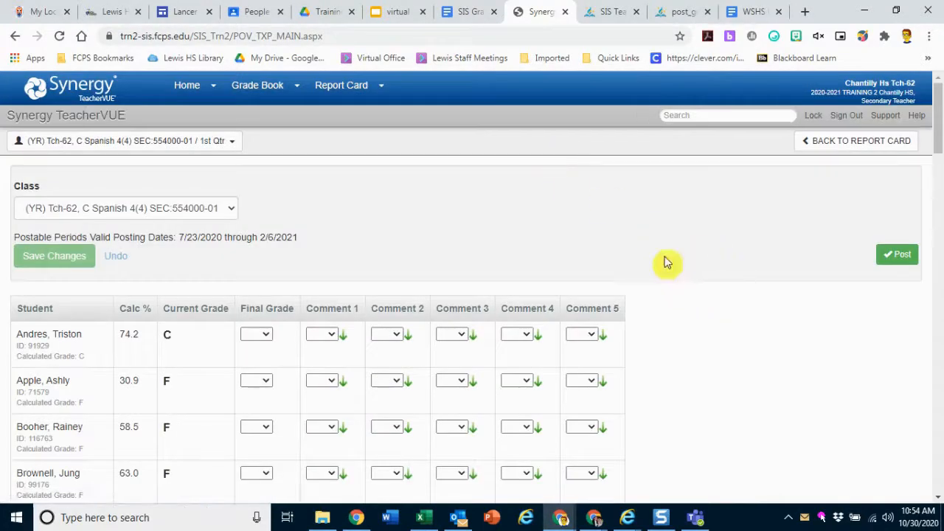
{"action": "scroll", "coordinate": [782, 291], "scroll_direction": "down", "scroll_amount": 2}
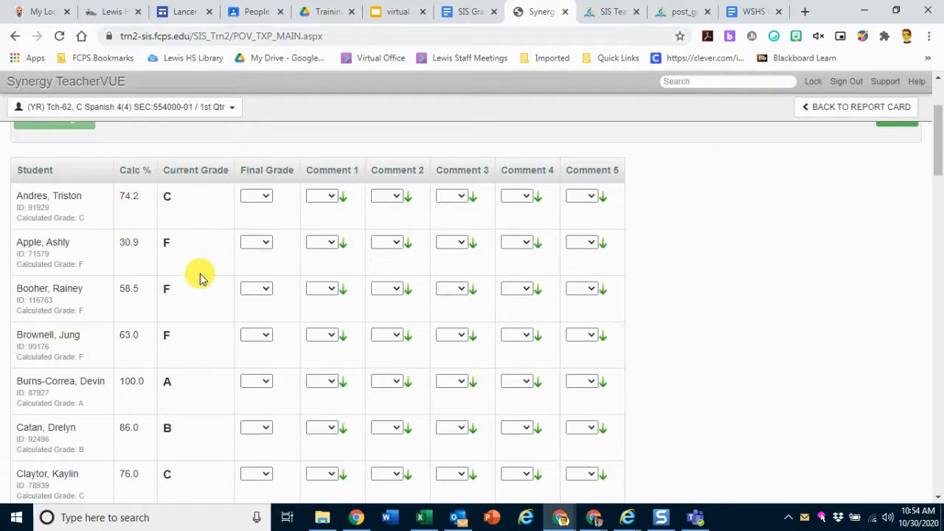
{"action": "left_click", "coordinate": [262, 196]}
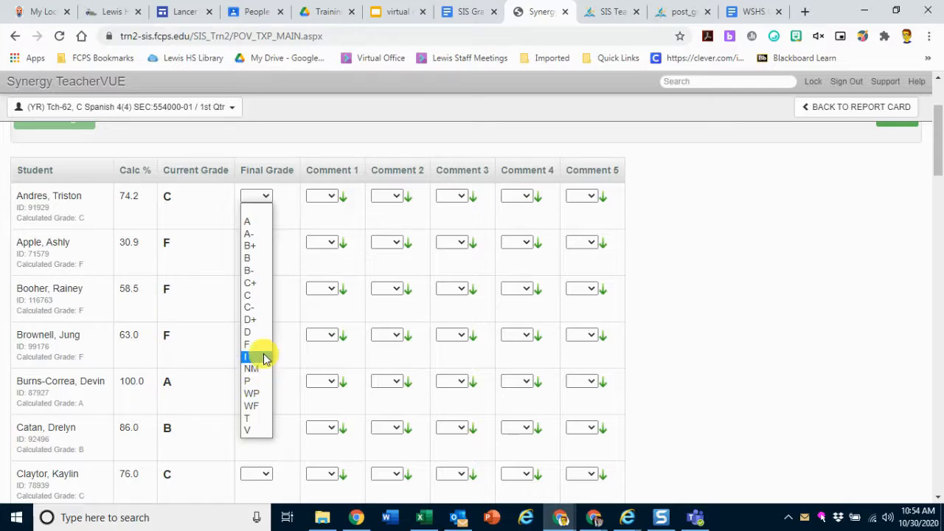
{"action": "key", "text": "c"}
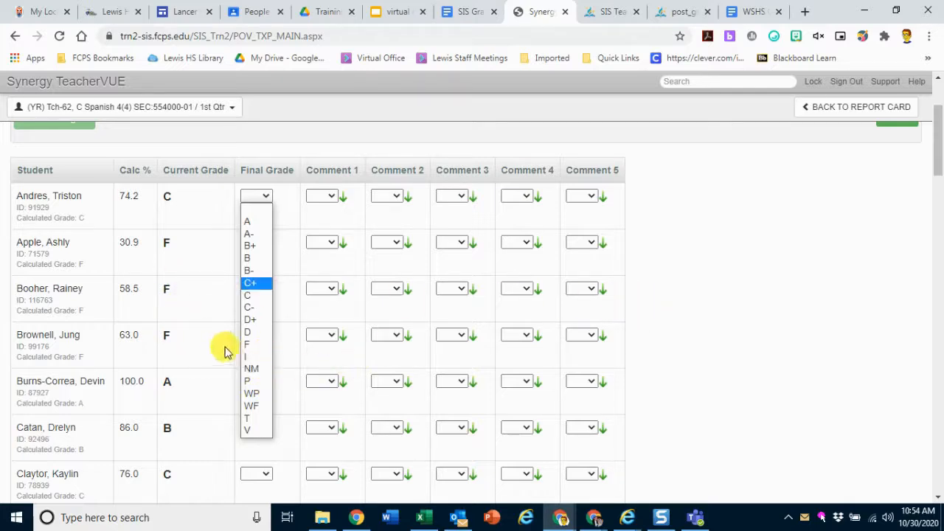
{"action": "key", "text": "d"}
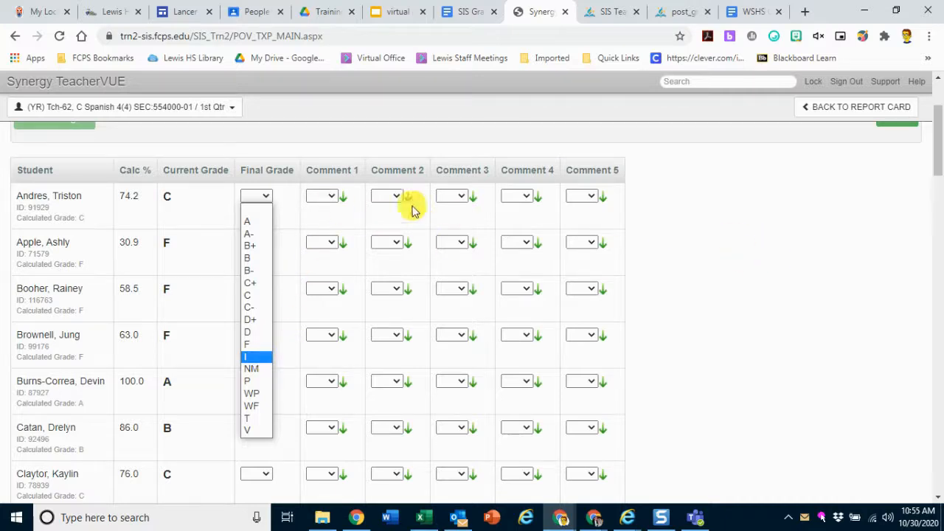
{"action": "left_click", "coordinate": [679, 229]}
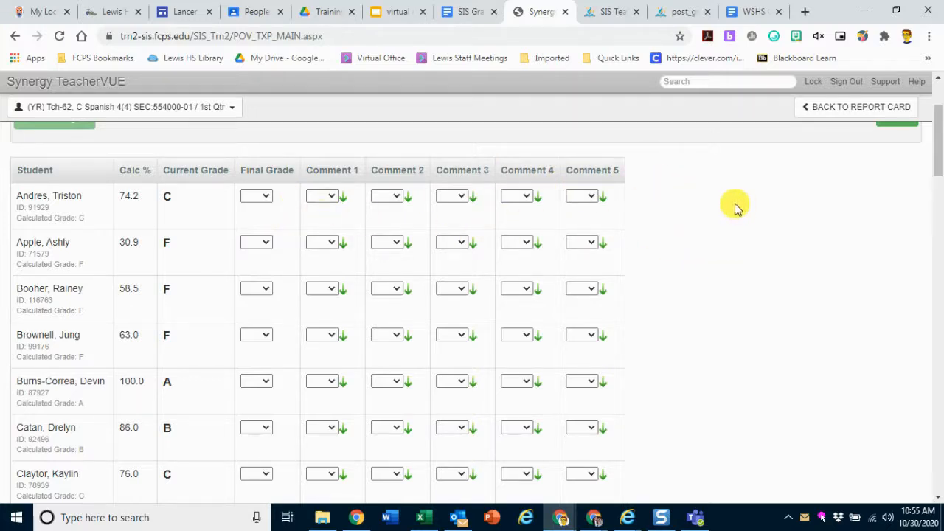
Browse the Comment 1 codes available for the first student without choosing one.
{"action": "scroll", "coordinate": [734, 257], "scroll_direction": "up", "scroll_amount": 1}
{"action": "scroll", "coordinate": [734, 256], "scroll_direction": "up", "scroll_amount": 2}
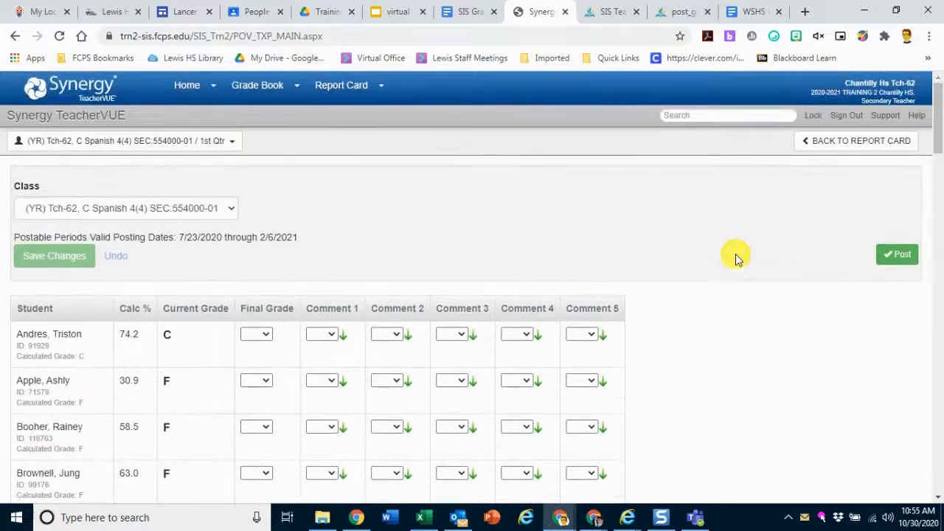
{"action": "scroll", "coordinate": [766, 321], "scroll_direction": "down", "scroll_amount": 1}
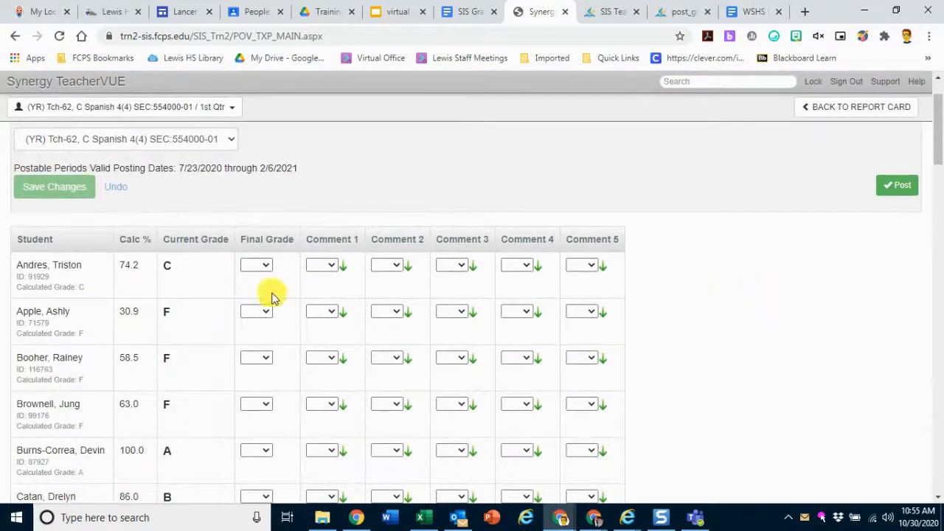
{"action": "scroll", "coordinate": [305, 299], "scroll_direction": "down", "scroll_amount": 2}
{"action": "left_click", "coordinate": [330, 197]}
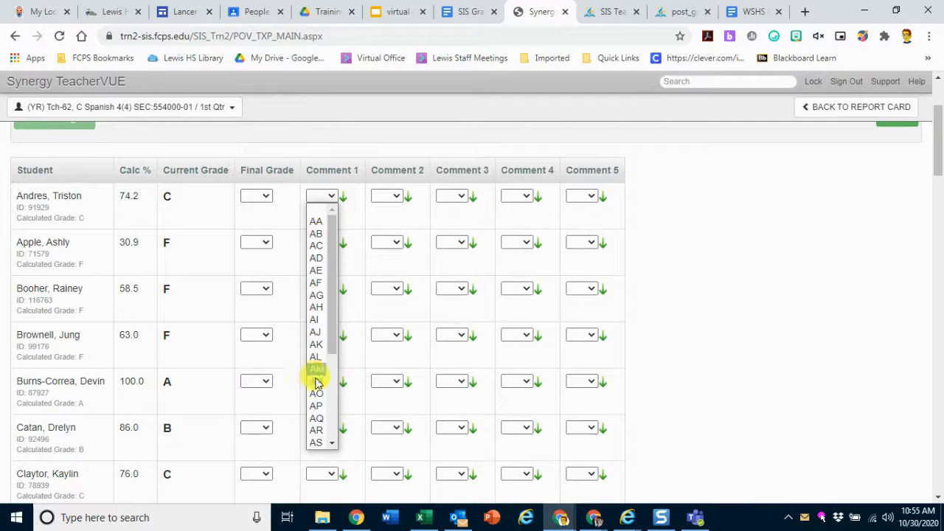
{"action": "scroll", "coordinate": [315, 391], "scroll_direction": "down", "scroll_amount": 2}
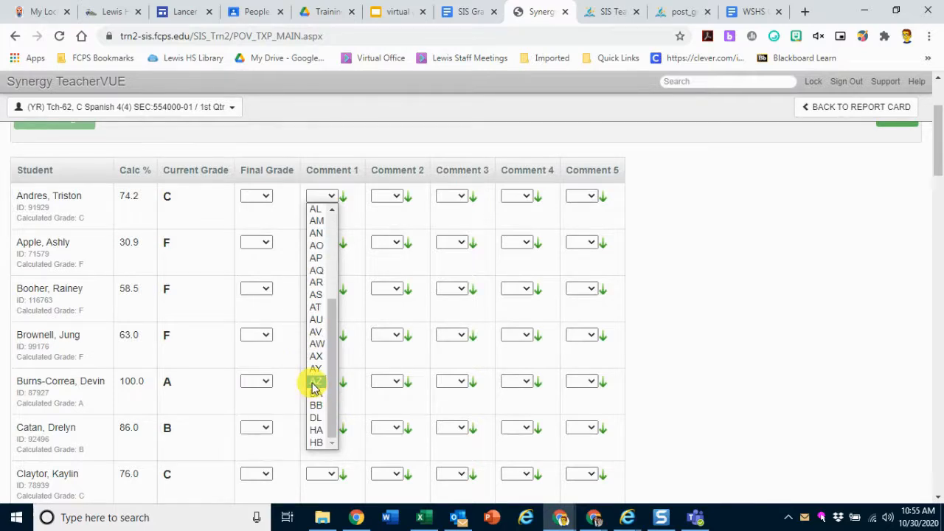
{"action": "scroll", "coordinate": [938, 262], "scroll_direction": "up", "scroll_amount": 1}
{"action": "scroll", "coordinate": [827, 308], "scroll_direction": "down", "scroll_amount": 2}
{"action": "left_click", "coordinate": [824, 305]}
{"action": "scroll", "coordinate": [848, 290], "scroll_direction": "up", "scroll_amount": 3}
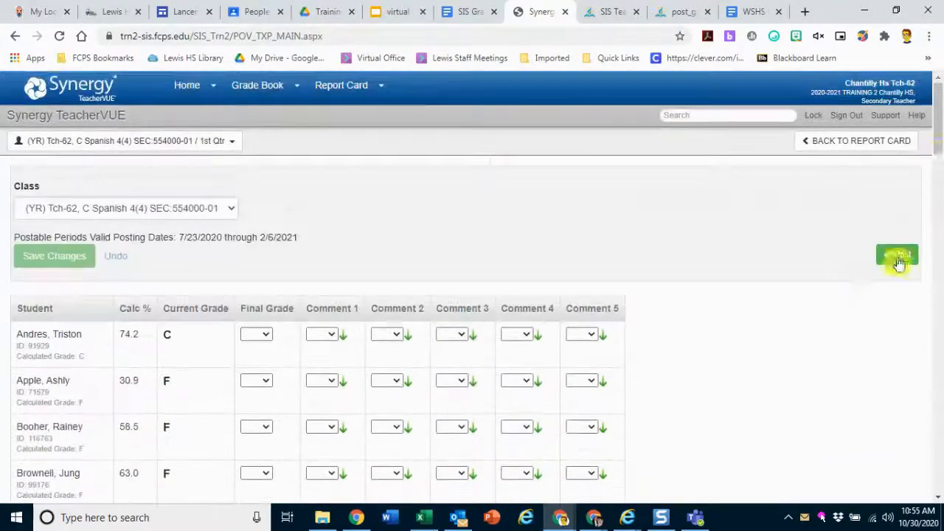
Read the comment code legend below the student roster and return to the first students.
{"action": "left_click_drag", "start_coordinate": [937, 126], "coordinate": [937, 379]}
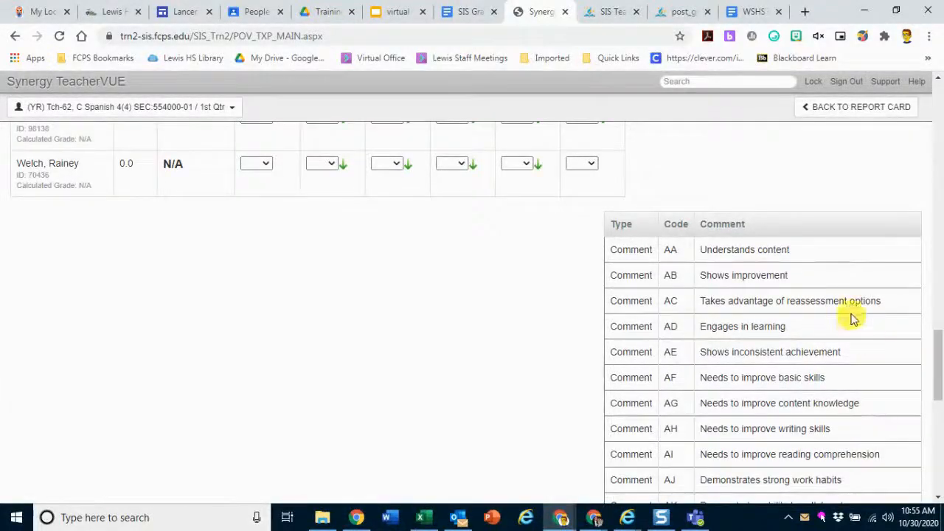
{"action": "scroll", "coordinate": [698, 327], "scroll_direction": "down", "scroll_amount": 3}
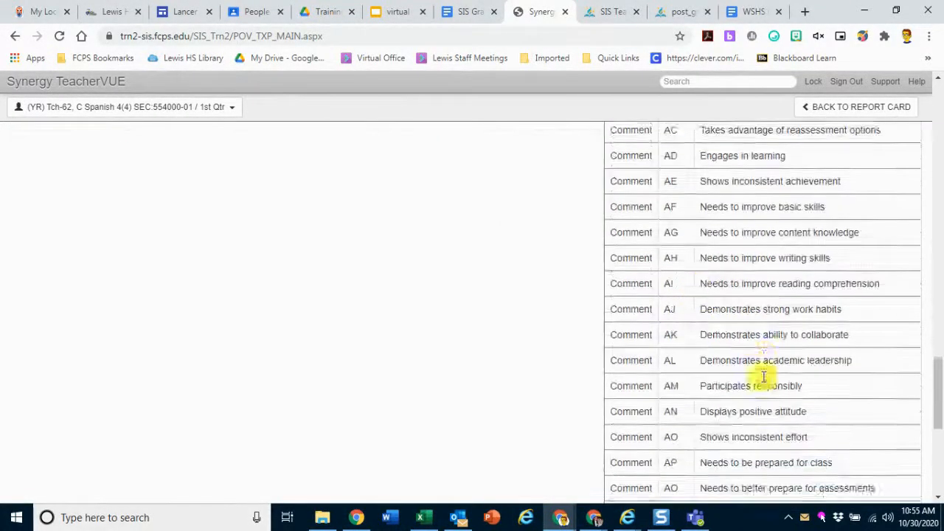
{"action": "scroll", "coordinate": [764, 376], "scroll_direction": "down", "scroll_amount": 3}
{"action": "scroll", "coordinate": [764, 384], "scroll_direction": "down", "scroll_amount": 3}
{"action": "scroll", "coordinate": [763, 384], "scroll_direction": "up", "scroll_amount": 12}
{"action": "scroll", "coordinate": [763, 384], "scroll_direction": "up", "scroll_amount": 20}
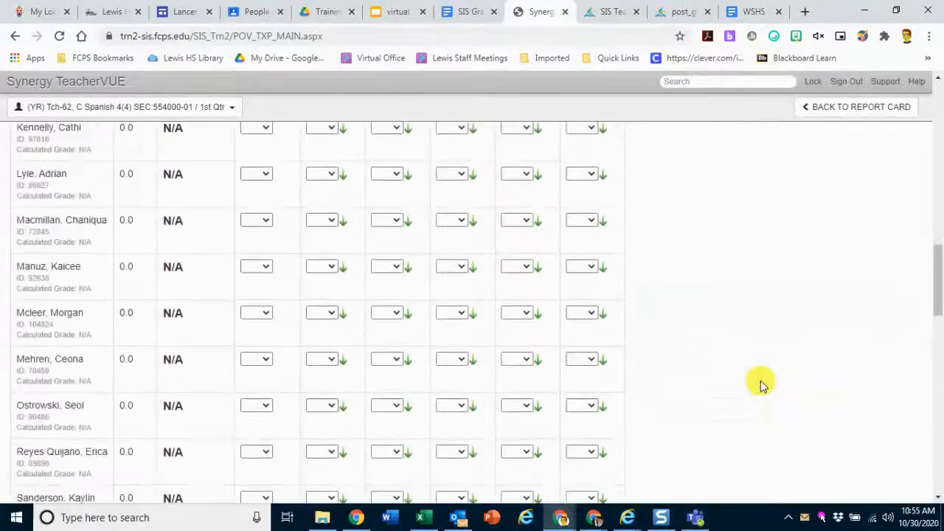
{"action": "scroll", "coordinate": [764, 384], "scroll_direction": "up", "scroll_amount": 6}
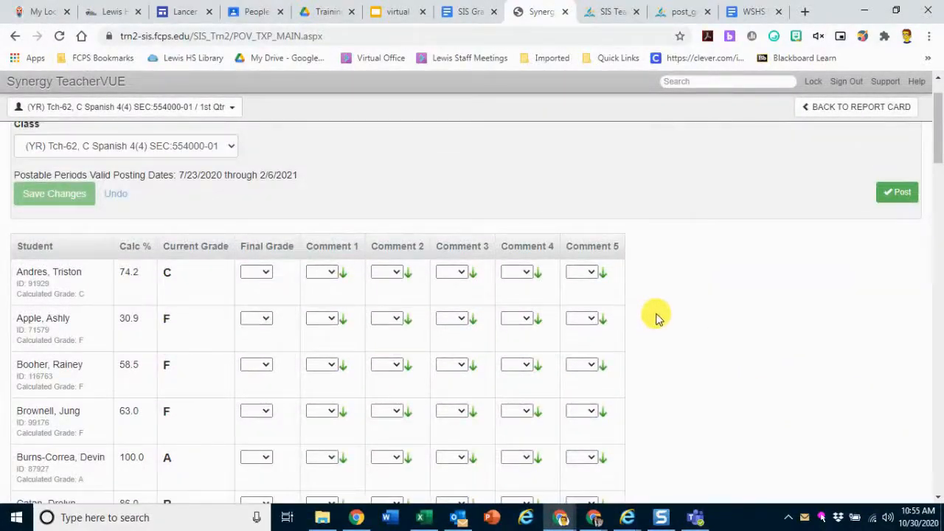
{"action": "scroll", "coordinate": [775, 337], "scroll_direction": "down", "scroll_amount": 20}
{"action": "scroll", "coordinate": [776, 337], "scroll_direction": "down", "scroll_amount": 2}
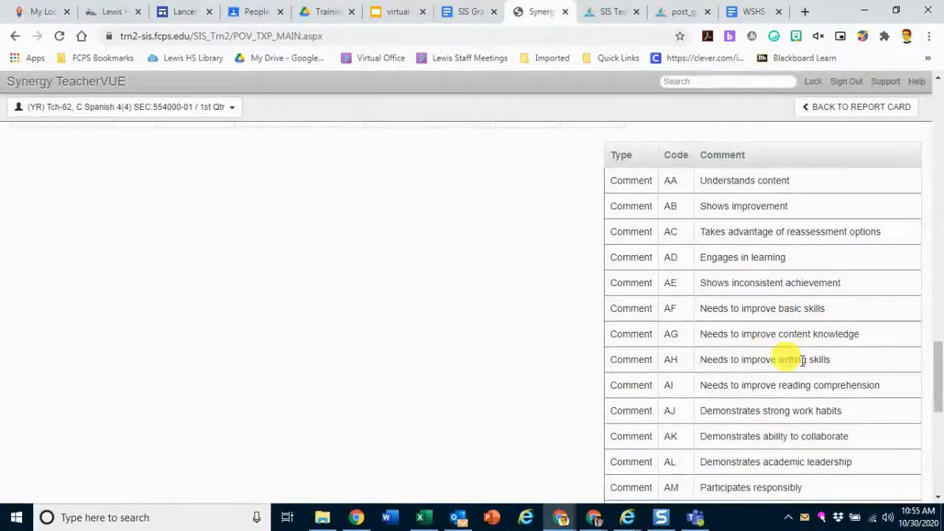
{"action": "left_click_drag", "start_coordinate": [939, 386], "coordinate": [940, 392]}
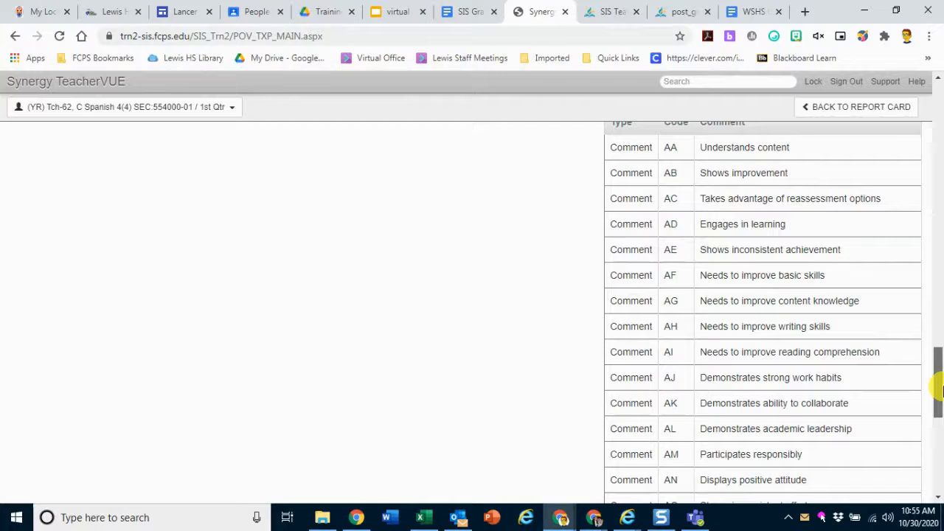
{"action": "left_click_drag", "start_coordinate": [940, 391], "coordinate": [937, 147]}
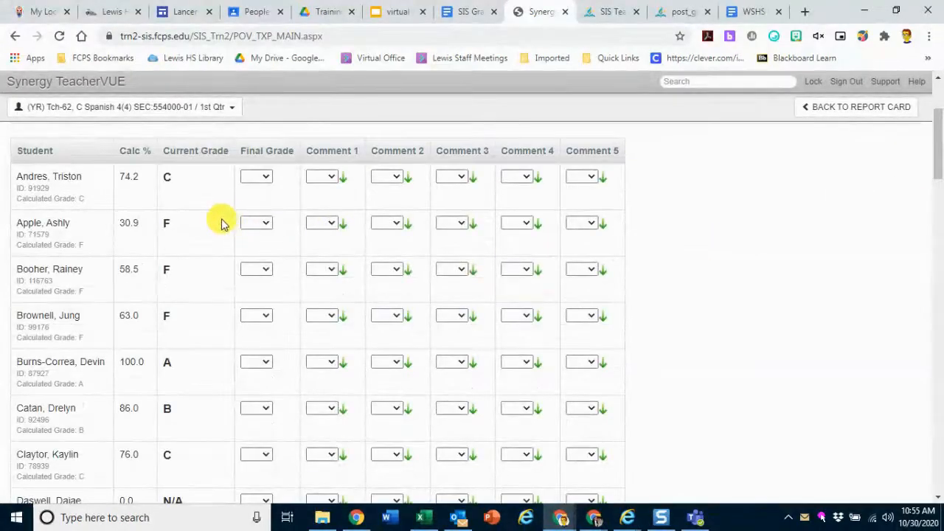
Set the first student's Comment 1 code to AJ for 1st Qtr and save the changes.
{"action": "left_click", "coordinate": [260, 182]}
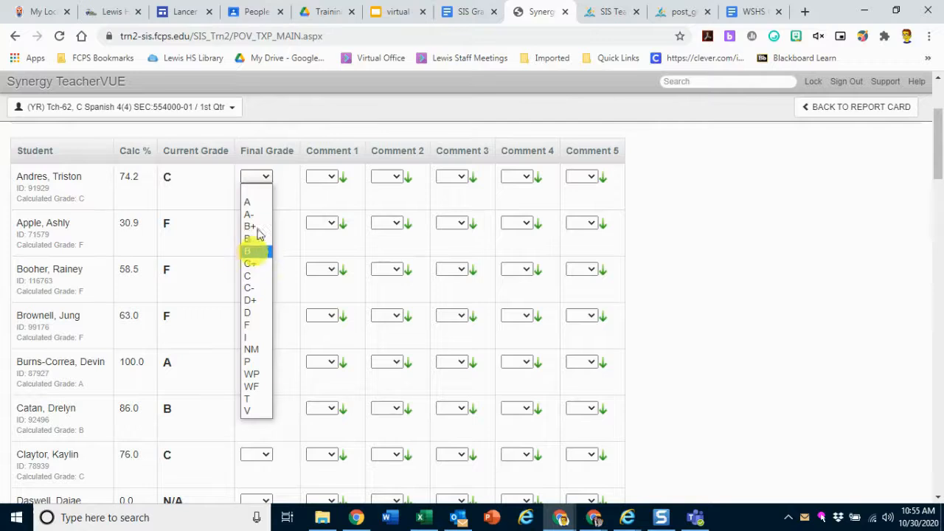
{"action": "left_click", "coordinate": [325, 177]}
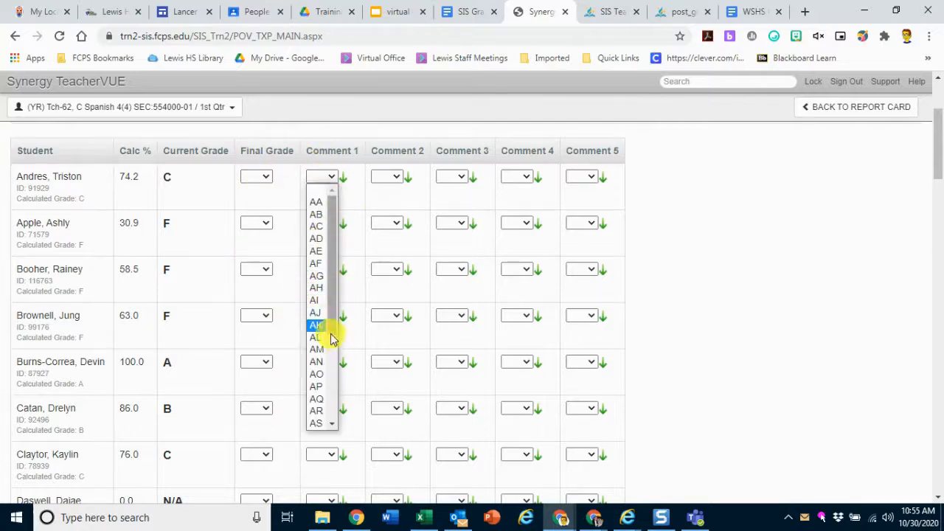
{"action": "left_click", "coordinate": [316, 301]}
{"action": "left_click", "coordinate": [323, 177]}
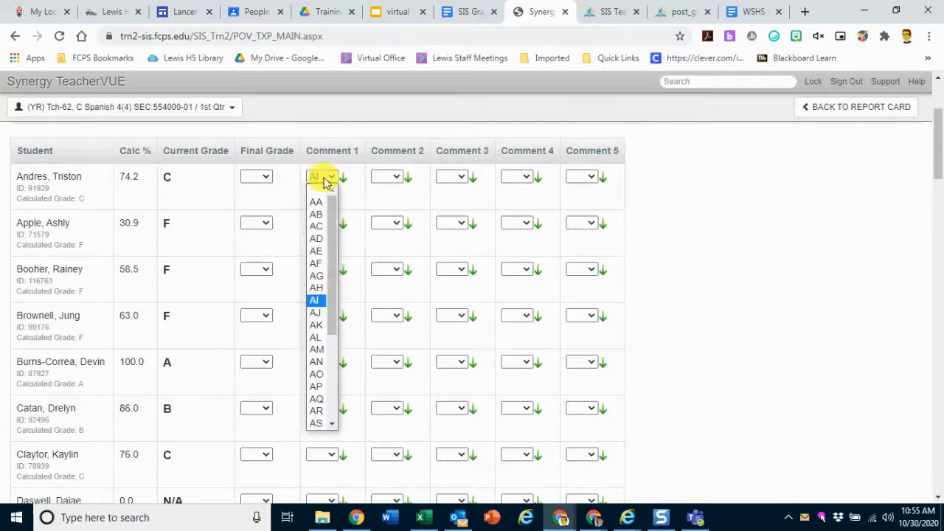
{"action": "left_click", "coordinate": [323, 319]}
{"action": "left_click", "coordinate": [769, 274]}
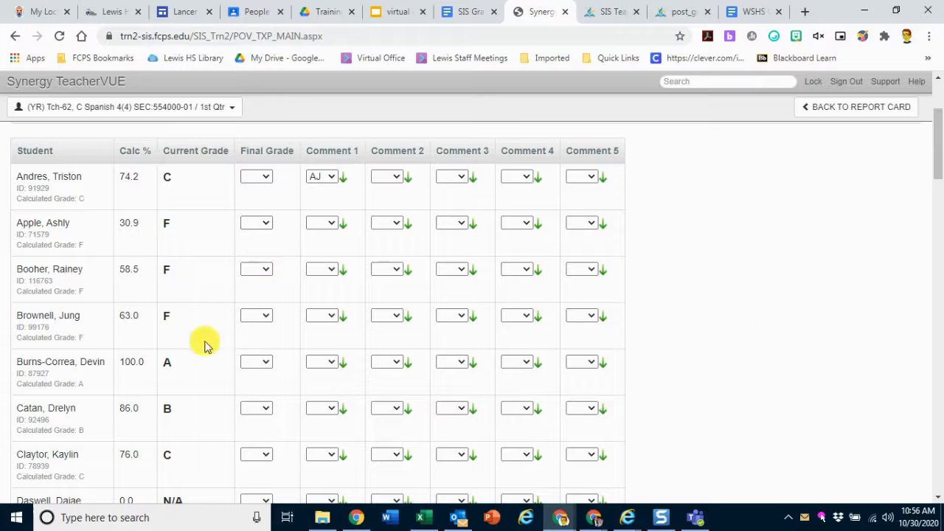
{"action": "scroll", "coordinate": [679, 258], "scroll_direction": "down", "scroll_amount": 2}
{"action": "scroll", "coordinate": [723, 299], "scroll_direction": "up", "scroll_amount": 4}
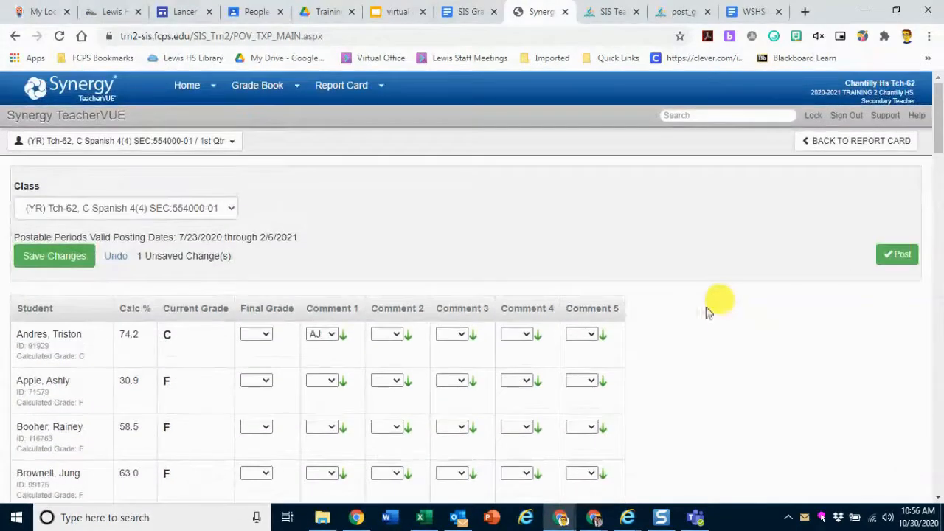
{"action": "left_click", "coordinate": [68, 260]}
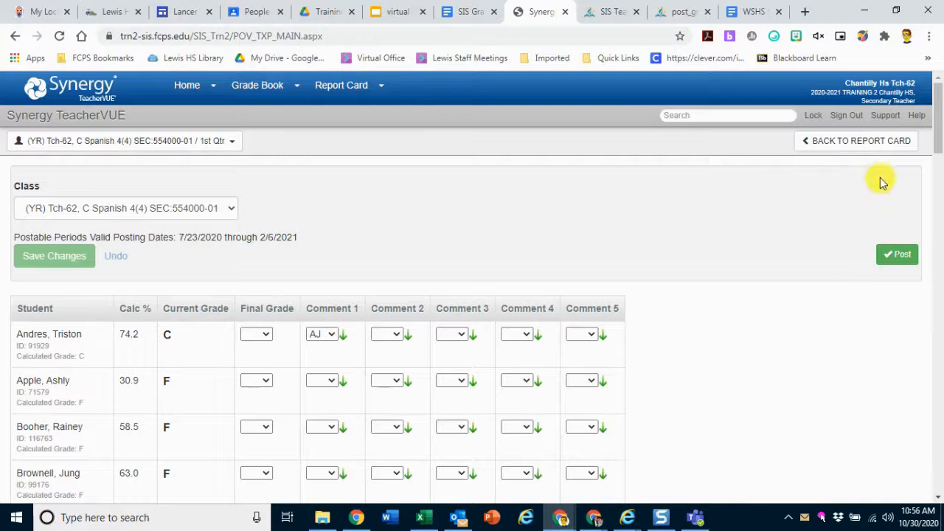
Return to the report card summary, post the grades for all students and review the posting results per student.
{"action": "left_click", "coordinate": [854, 147]}
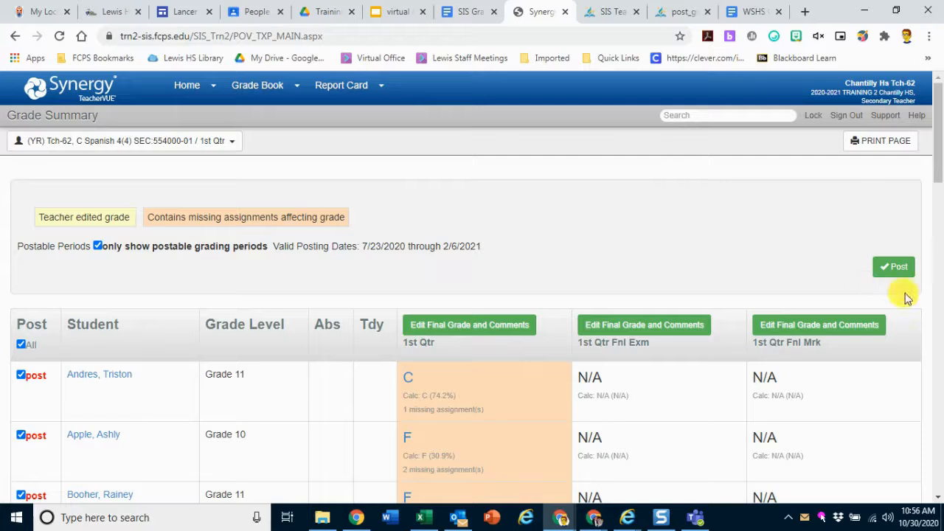
{"action": "left_click", "coordinate": [899, 270]}
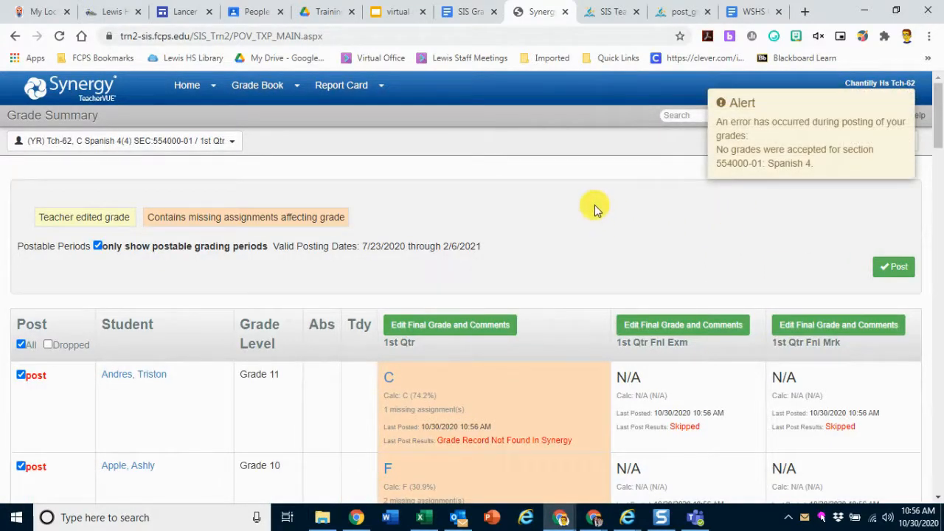
{"action": "scroll", "coordinate": [599, 210], "scroll_direction": "down", "scroll_amount": 2}
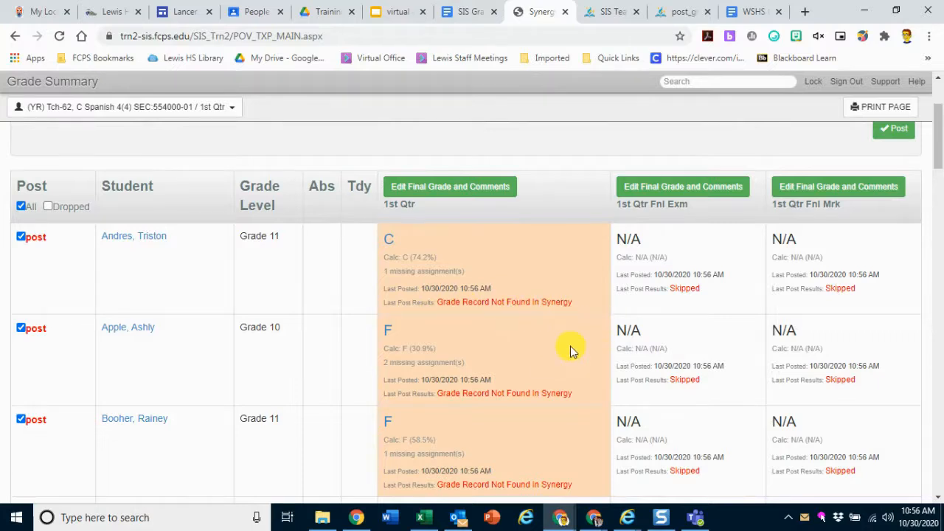
{"action": "scroll", "coordinate": [590, 332], "scroll_direction": "down", "scroll_amount": 2}
{"action": "scroll", "coordinate": [582, 366], "scroll_direction": "up", "scroll_amount": 1}
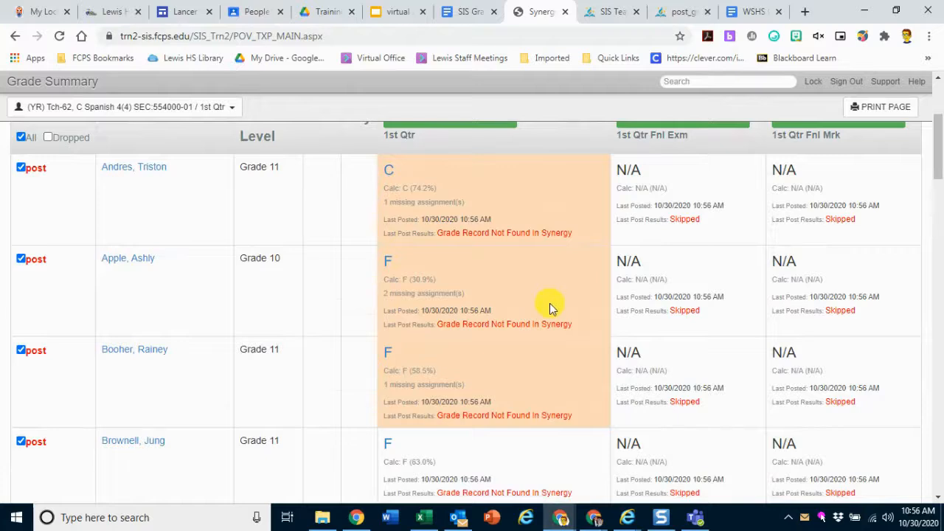
{"action": "scroll", "coordinate": [550, 303], "scroll_direction": "up", "scroll_amount": 1}
{"action": "scroll", "coordinate": [539, 359], "scroll_direction": "down", "scroll_amount": 4}
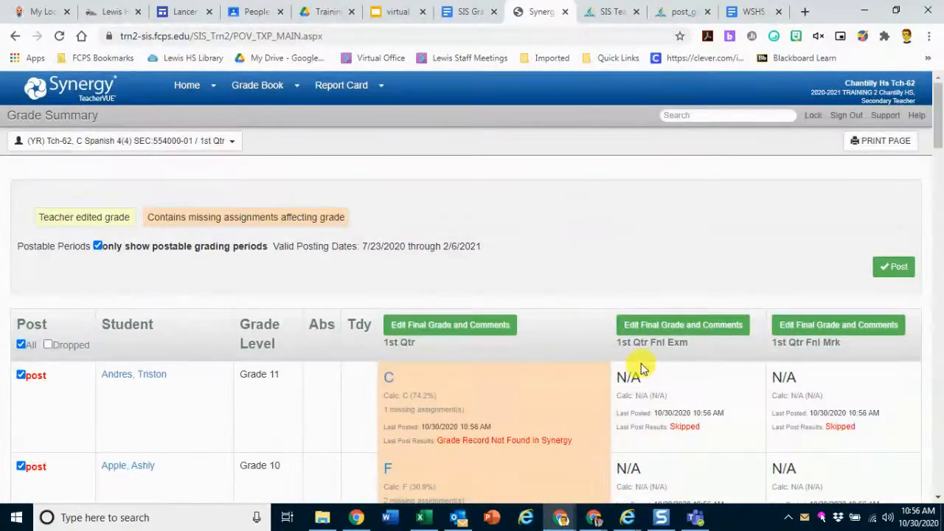
Change the first student's 1st Qtr Comment 1 code to AA, save it and repost the class's grades from the report card summary.
{"action": "left_click", "coordinate": [492, 324]}
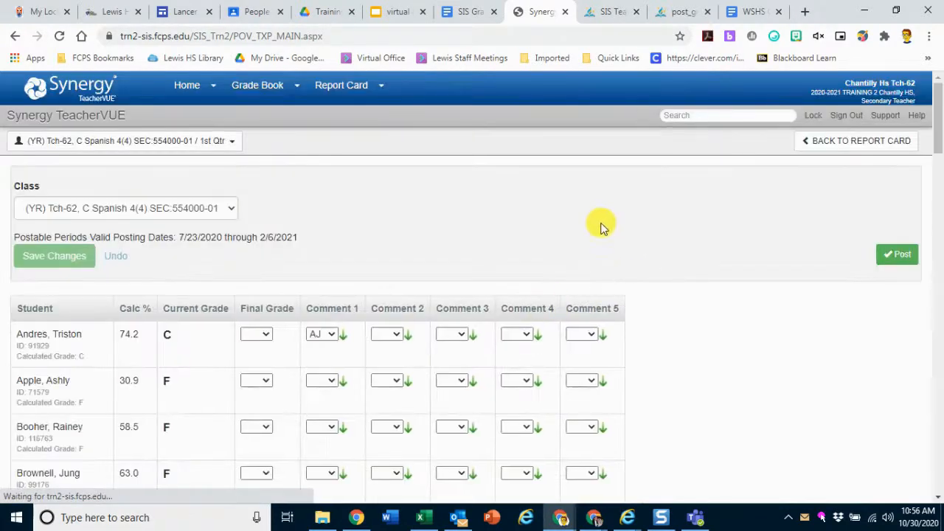
{"action": "scroll", "coordinate": [204, 308], "scroll_direction": "down", "scroll_amount": 1}
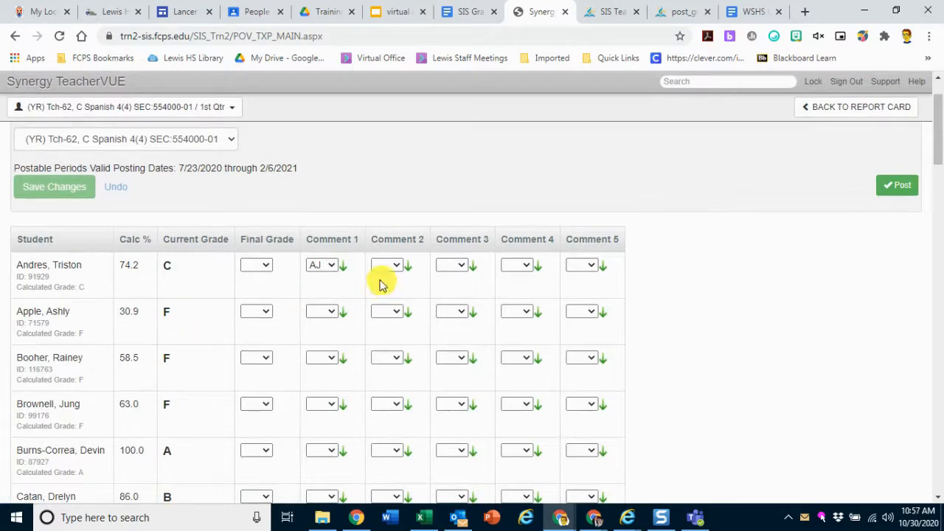
{"action": "left_click", "coordinate": [329, 267]}
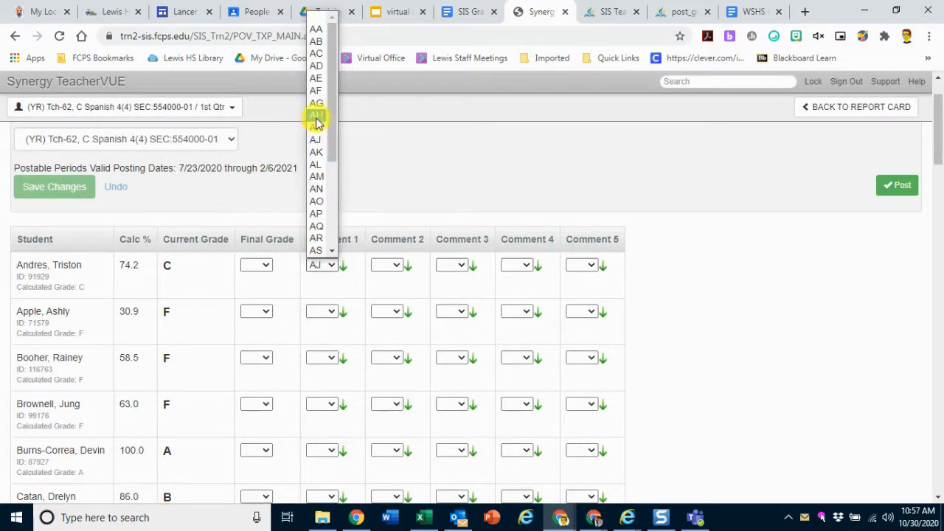
{"action": "left_click", "coordinate": [317, 29]}
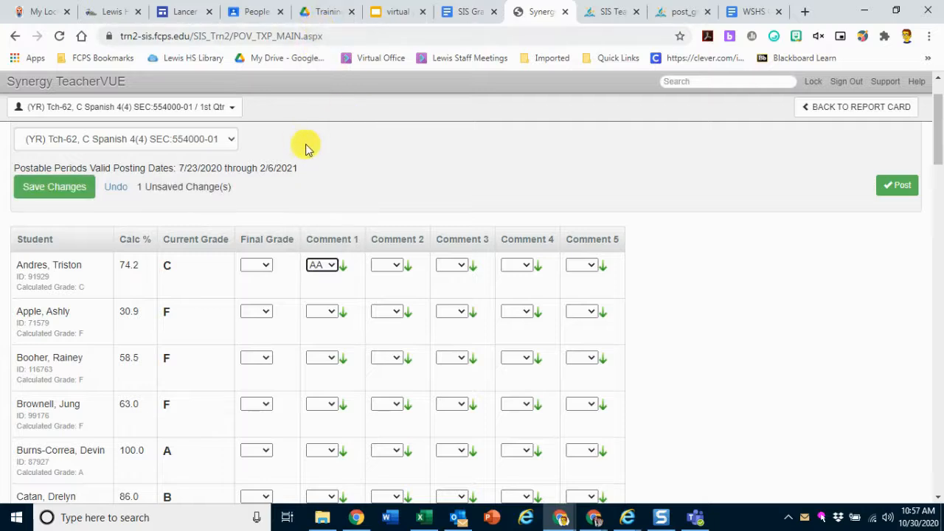
{"action": "left_click", "coordinate": [78, 192]}
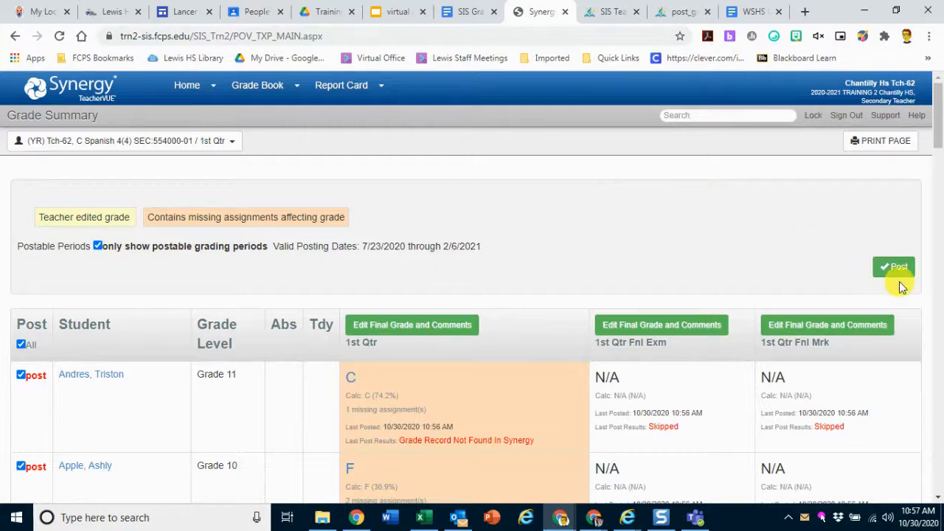
{"action": "left_click", "coordinate": [897, 268]}
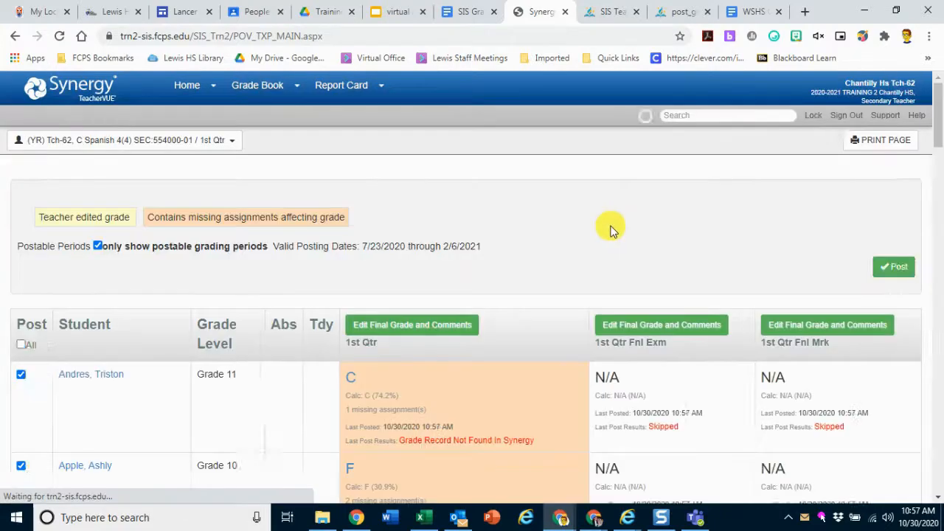